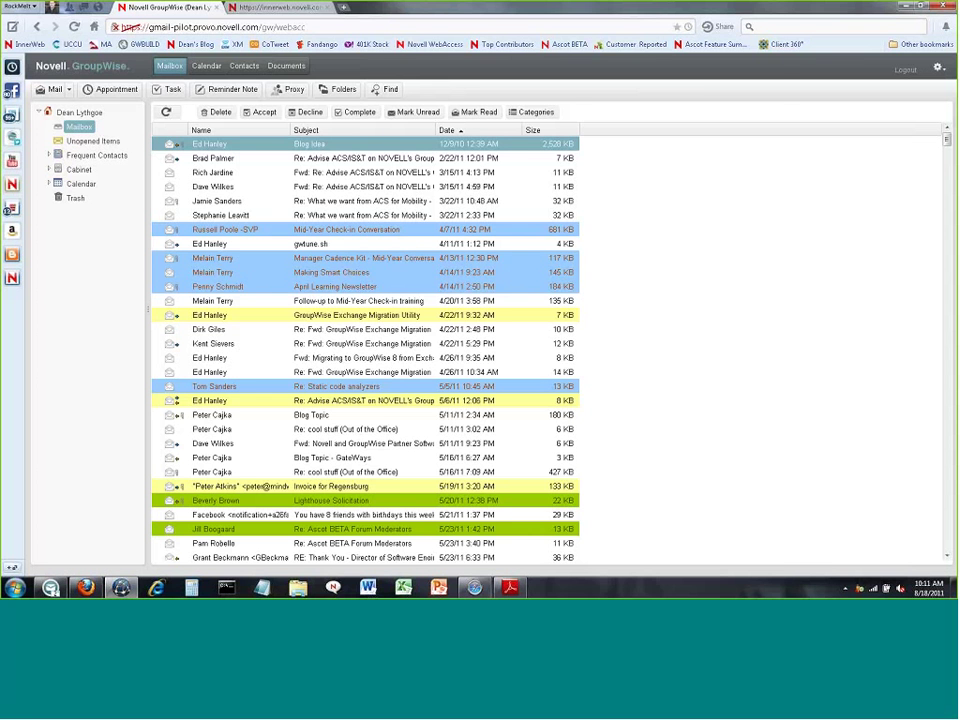
Start a maximised new appointment and add three attendees from address autocomplete suggestions.
left_click(110, 89)
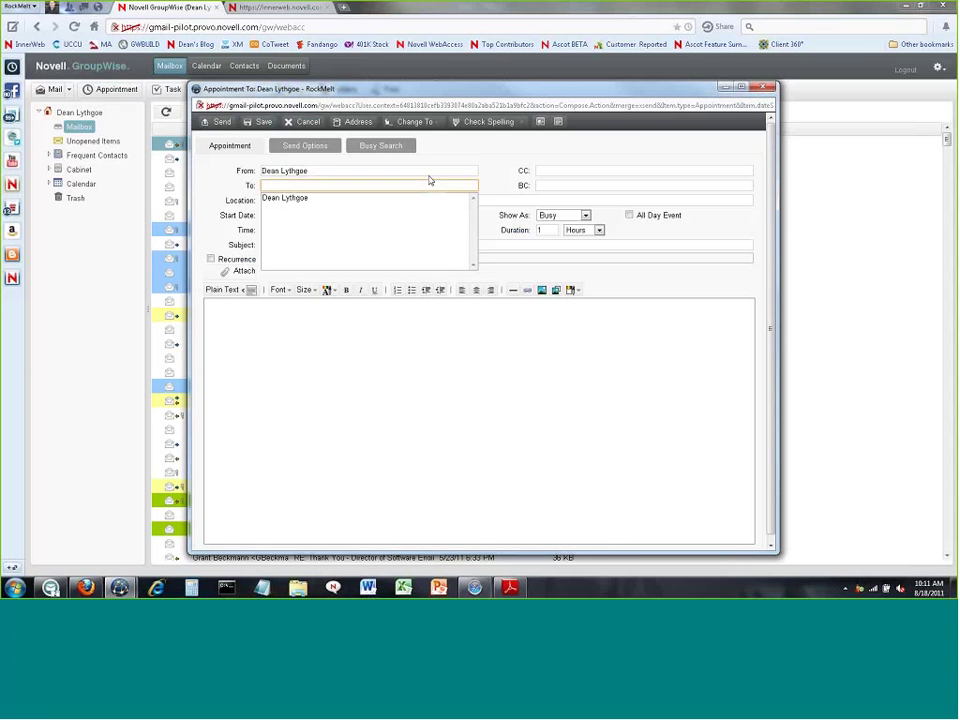
double_click(465, 92)
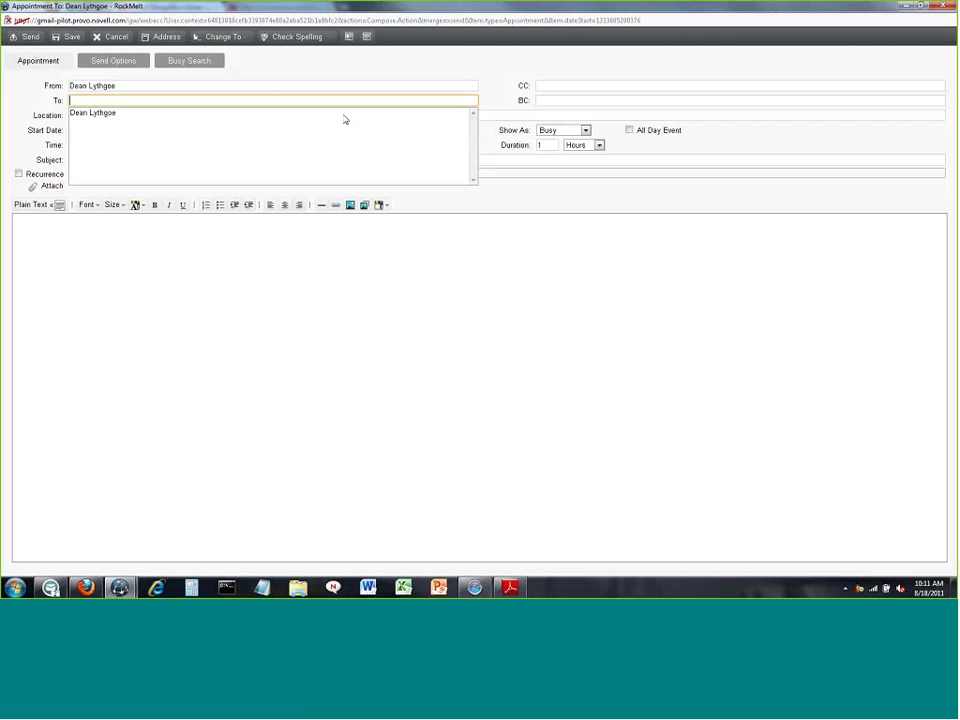
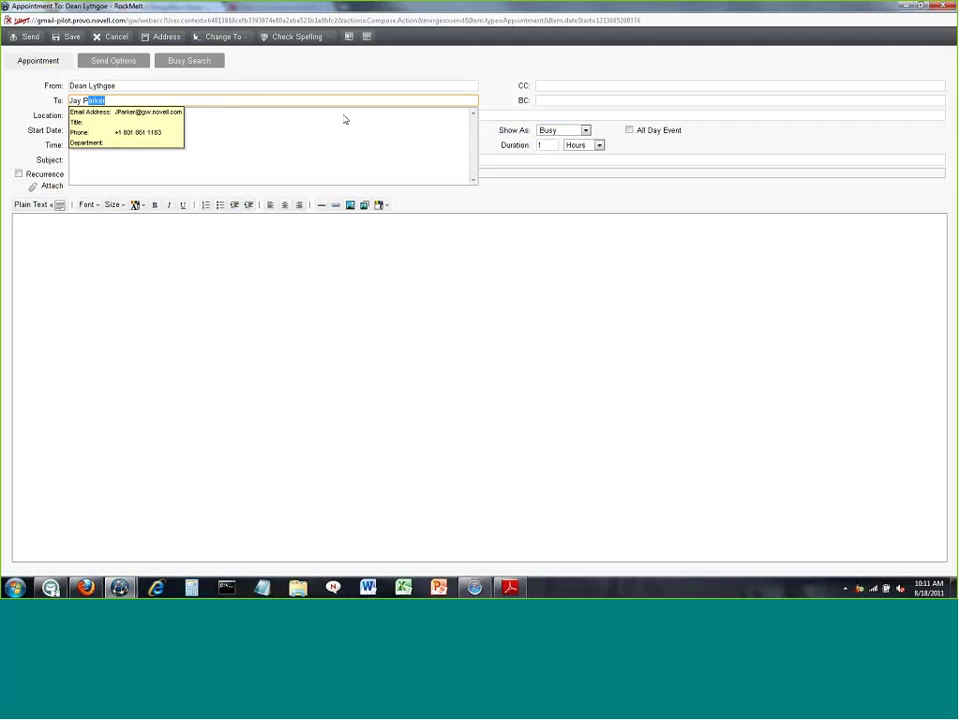
key("Return")
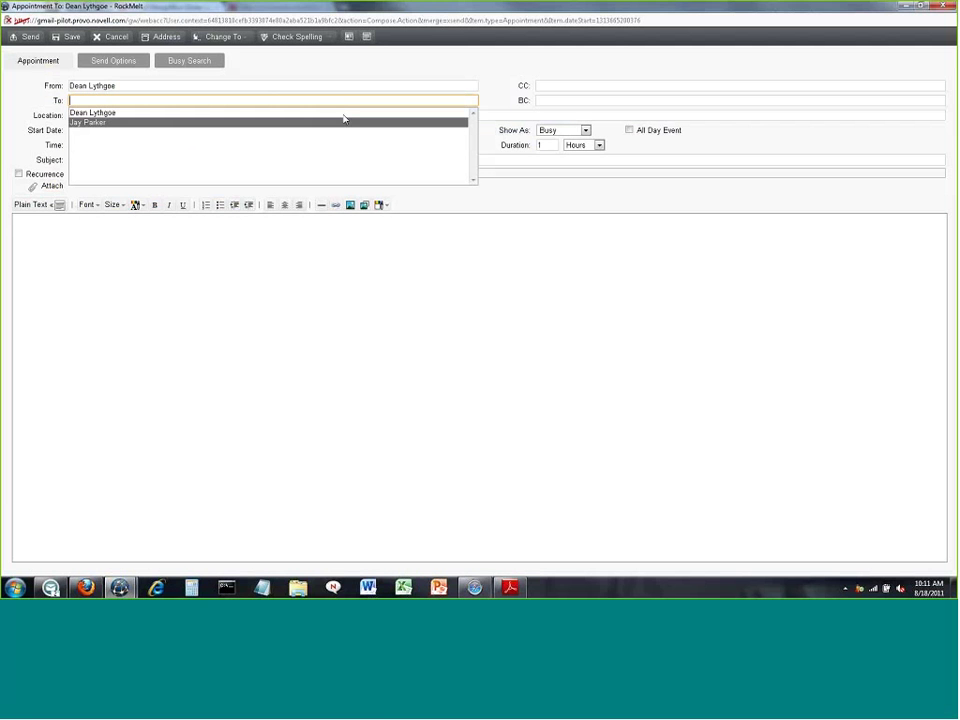
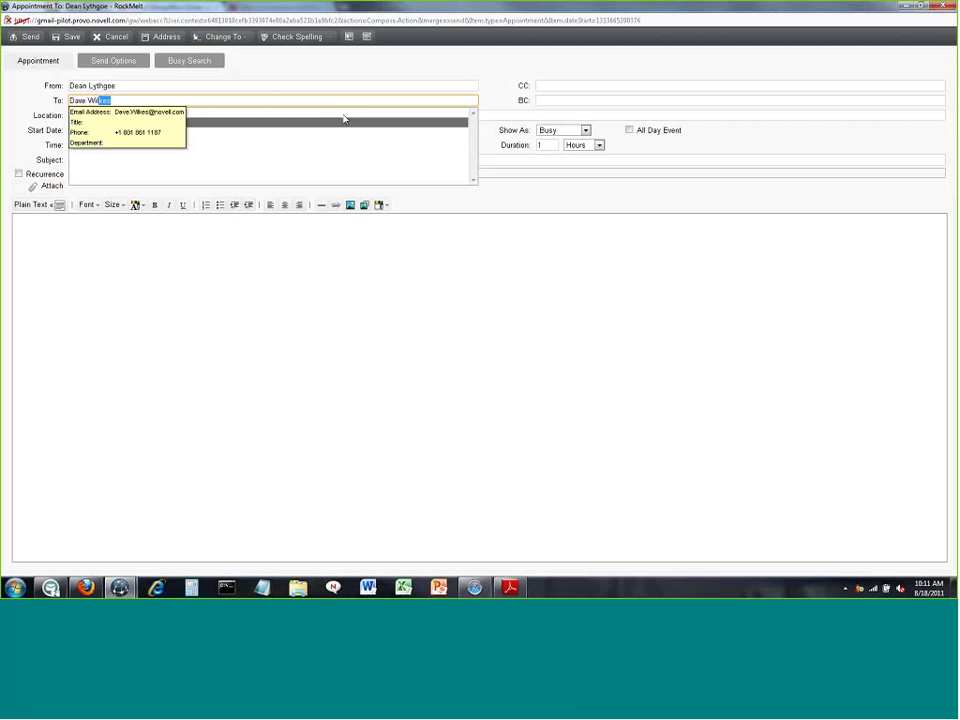
key("Return")
type("n")
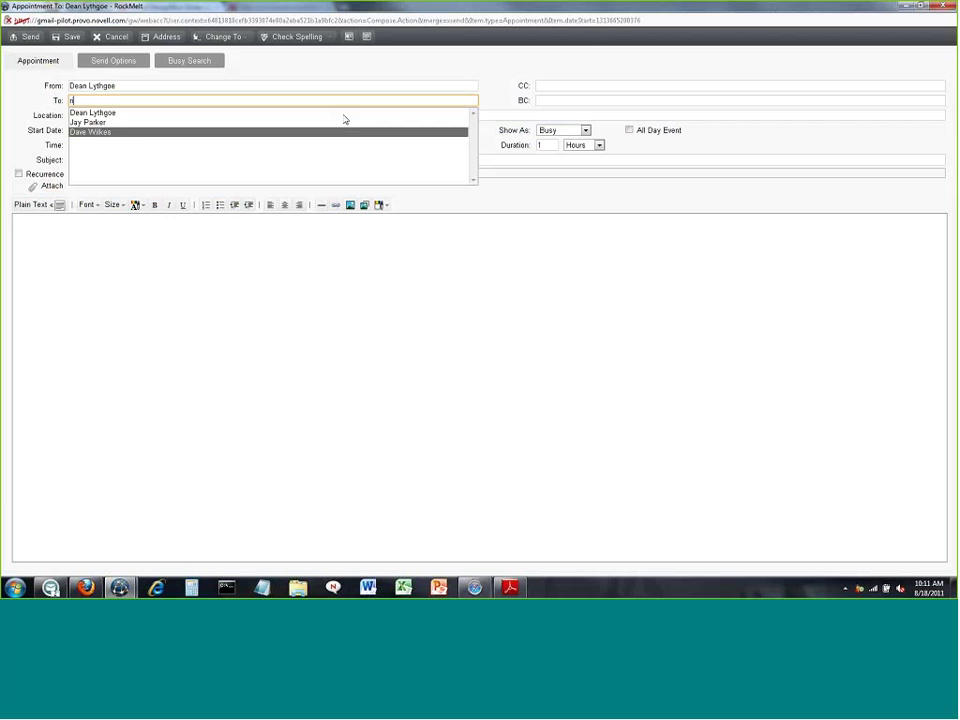
type("ick")
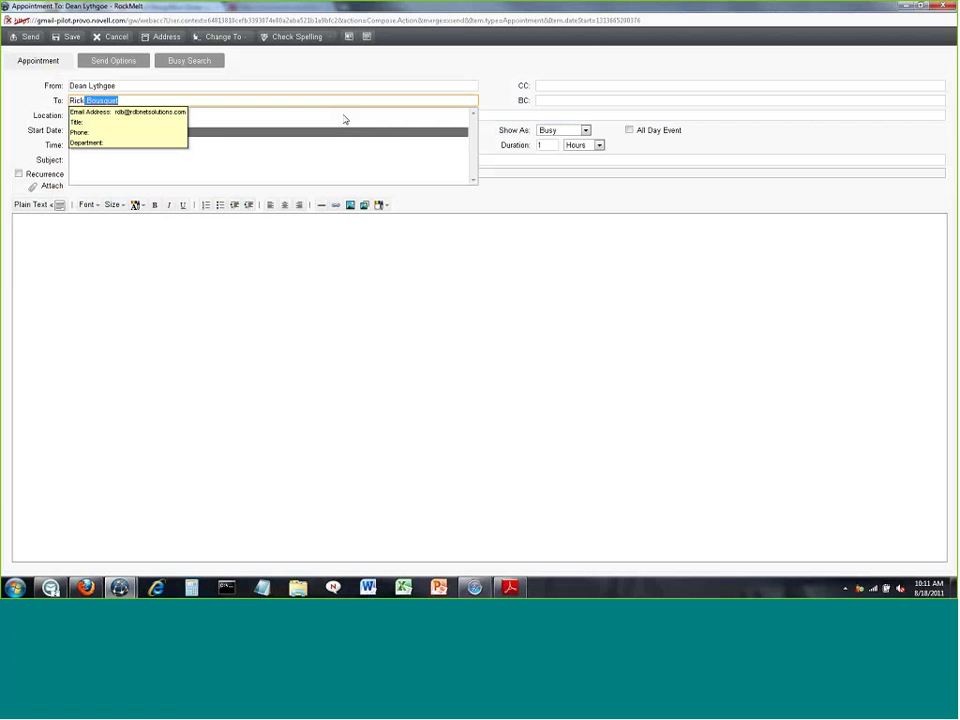
key("BackSpace")
key("BackSpace")
key("BackSpace")
key("BackSpace")
key("BackSpace")
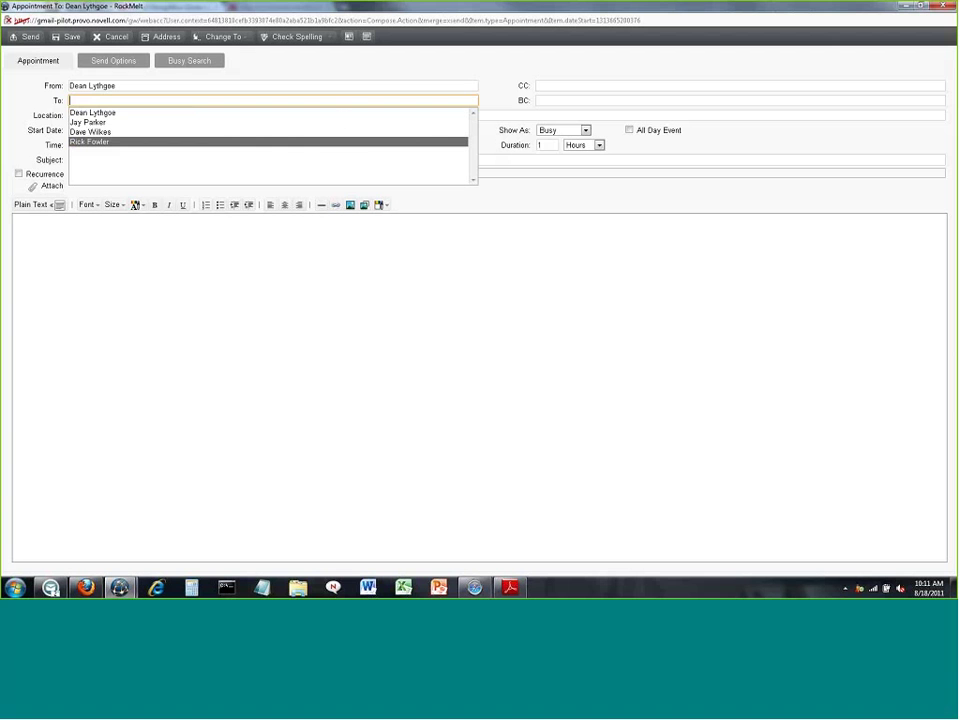
Open recurrence settings, trying Daily and Monthly frequencies and entering 12 occurrences.
left_click(42, 175)
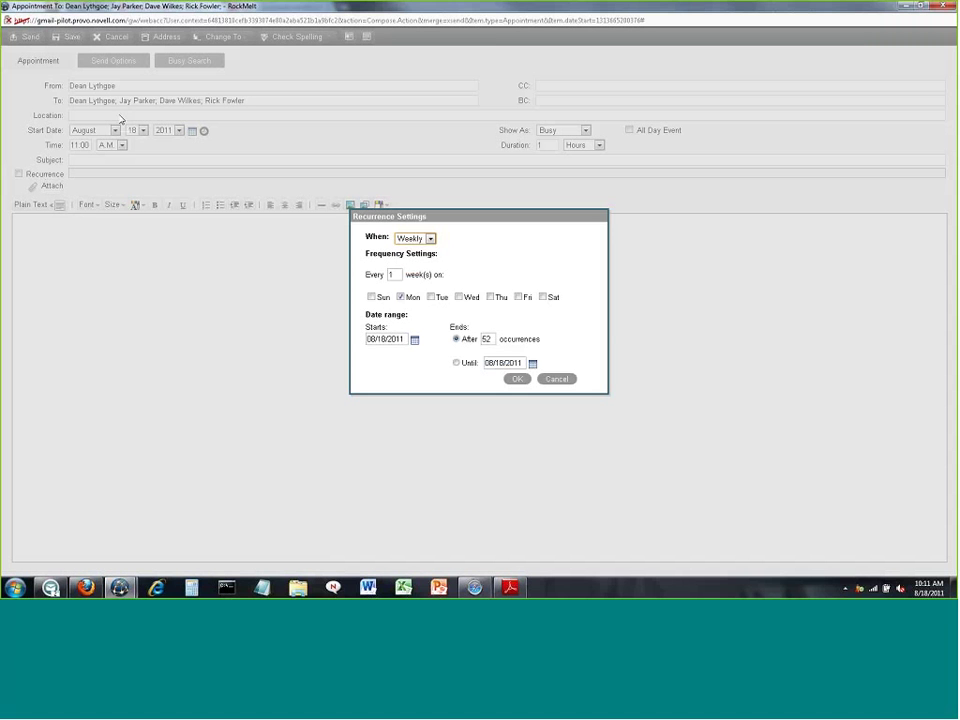
left_click(430, 238)
left_click(426, 252)
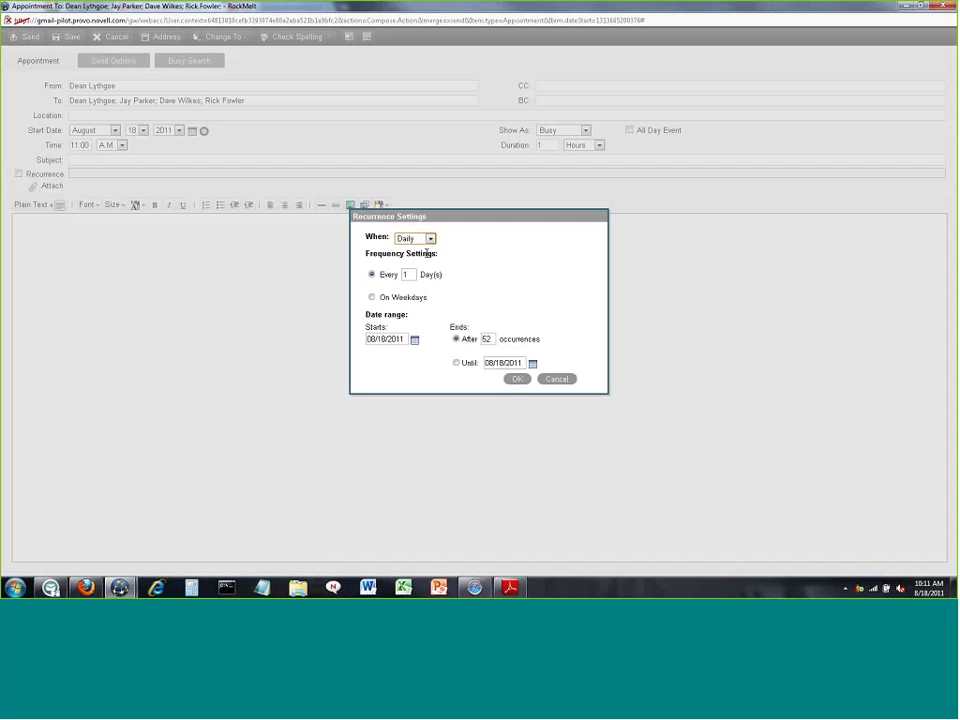
left_click(430, 238)
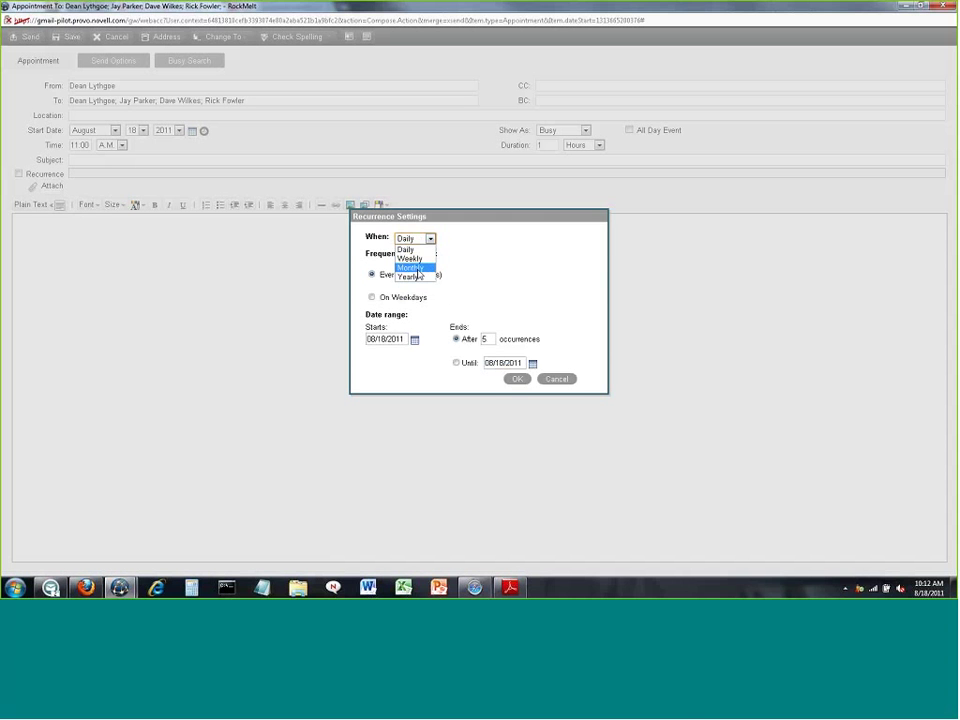
left_click(417, 269)
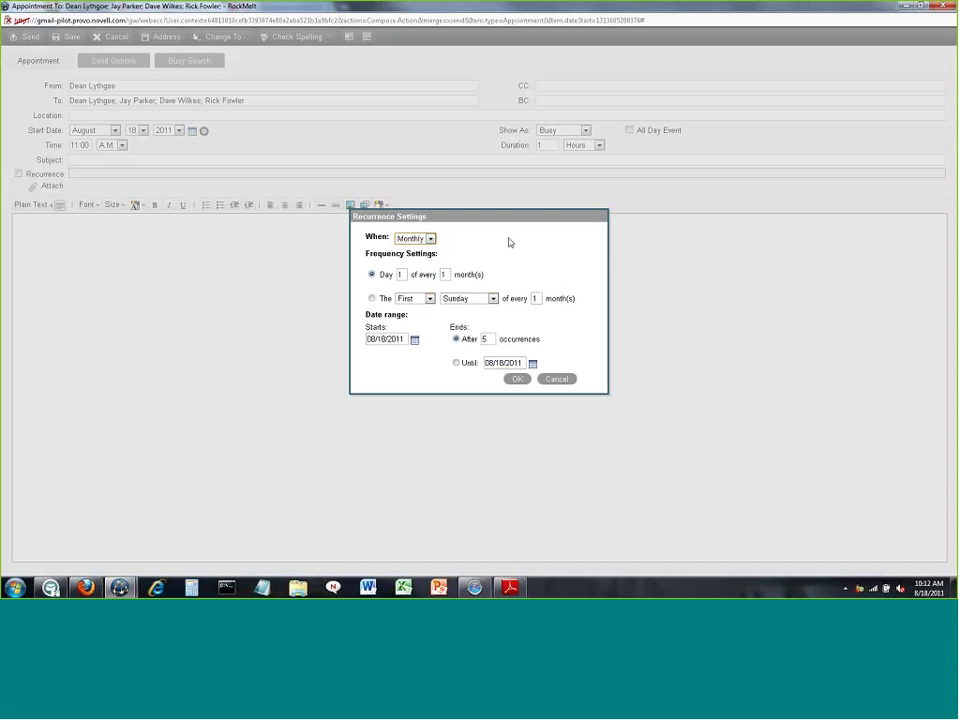
key("BackSpace")
type("12")
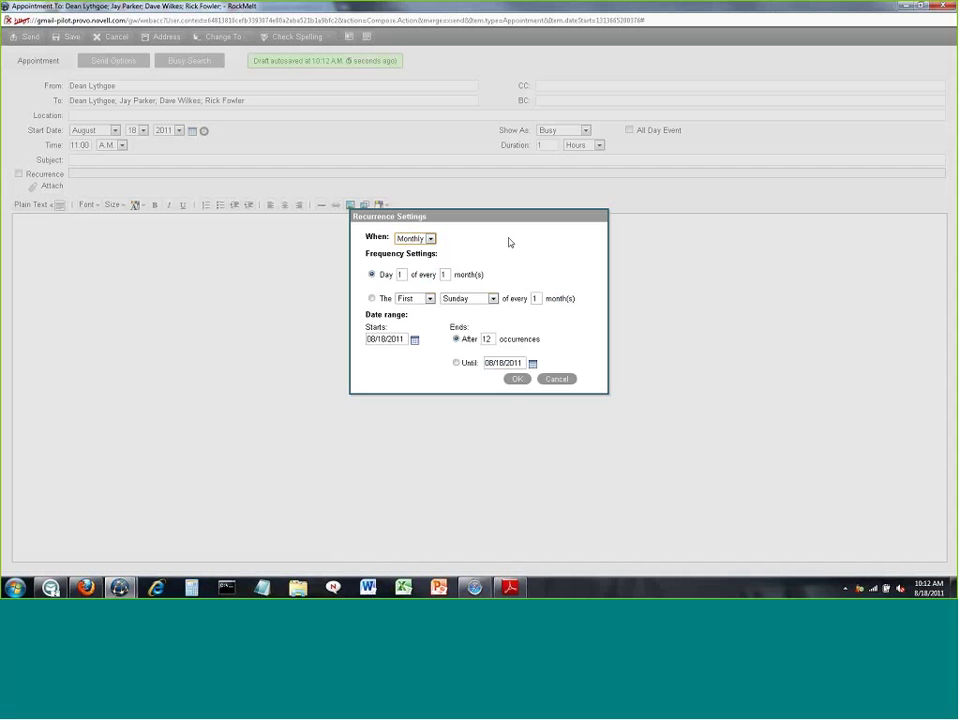
Set daily recurrence starting 08/19/2011 ending after 15 occurrences, and confirm.
left_click(430, 238)
left_click(410, 249)
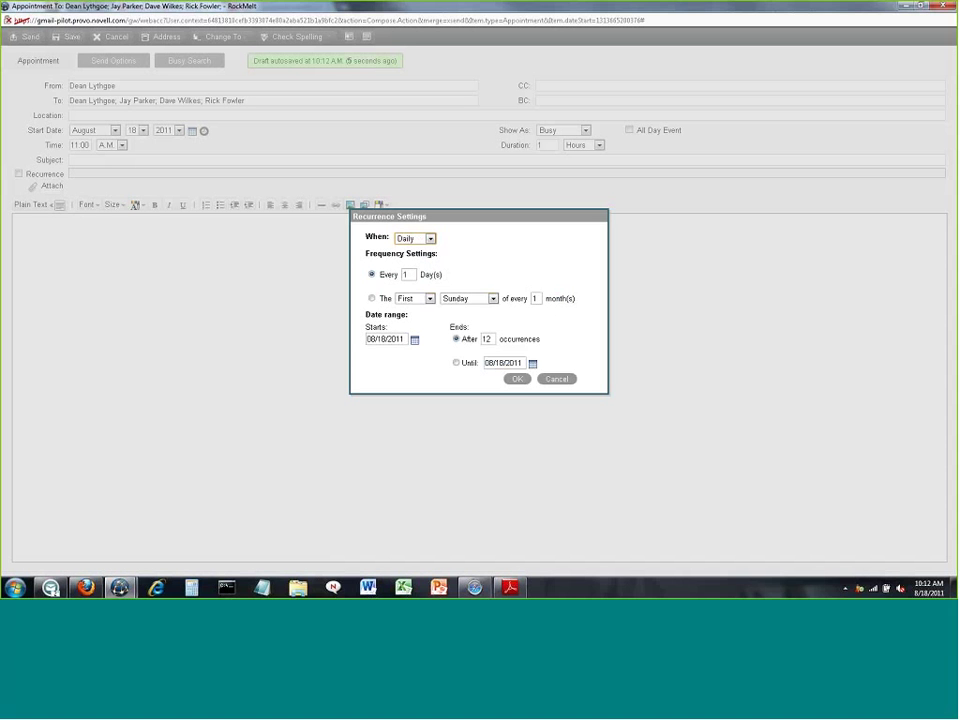
left_click(415, 341)
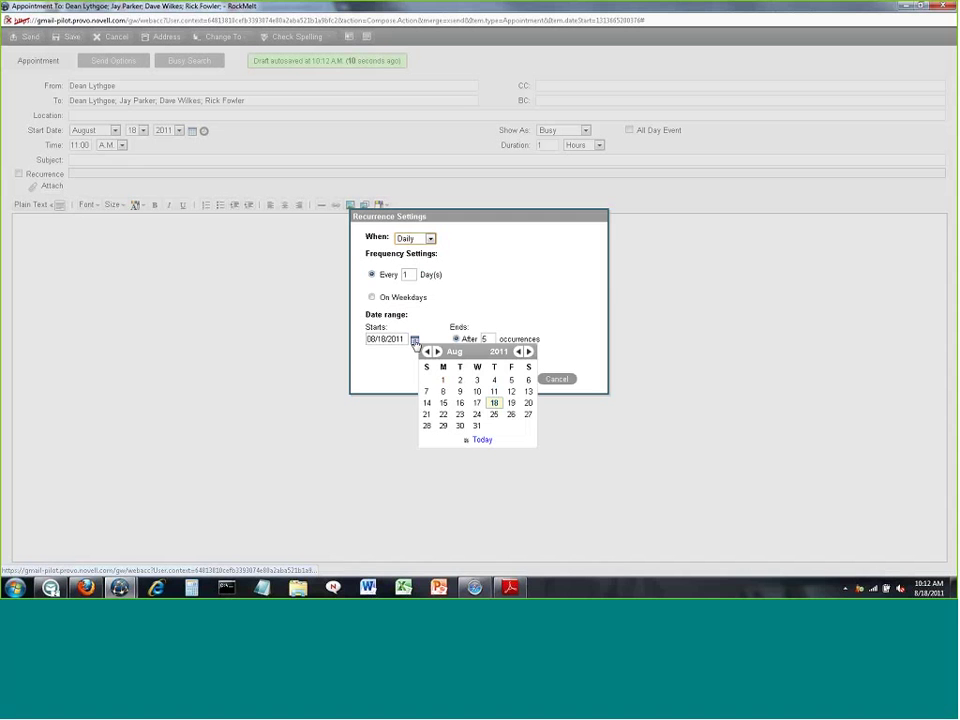
left_click(511, 404)
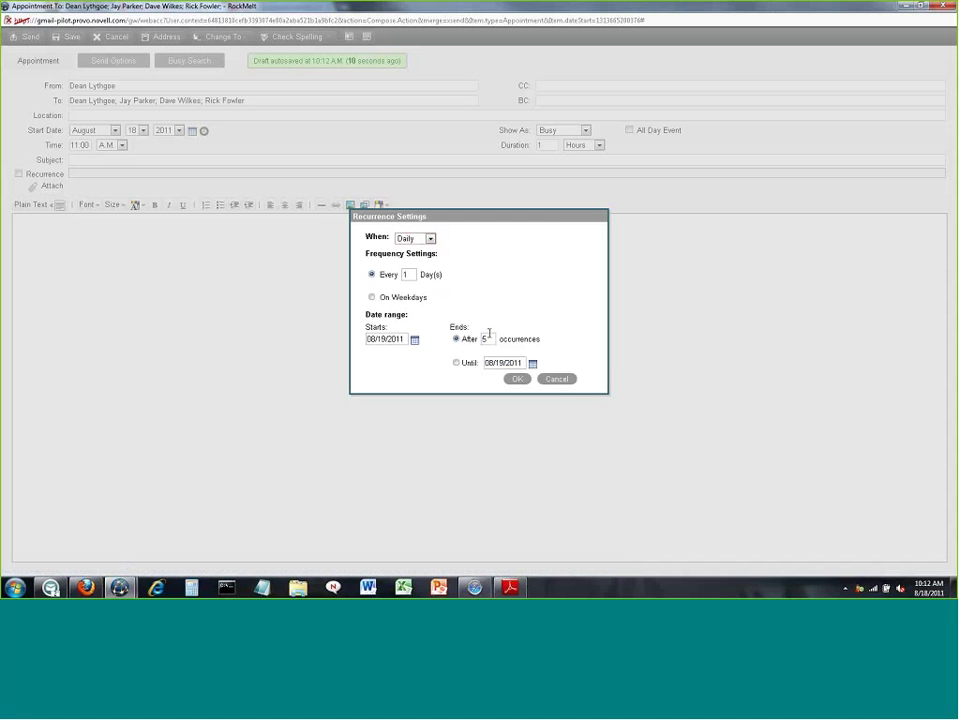
left_click(495, 339)
type("1")
left_click(517, 380)
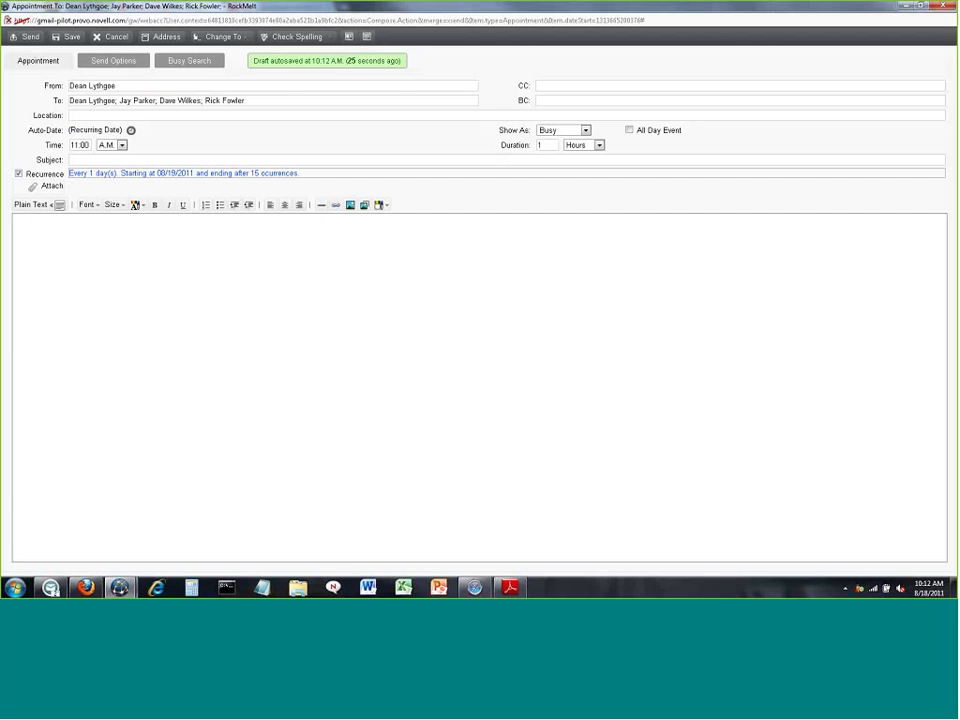
Show the Busy Search grid of all four attendees' schedules for August 19–25.
left_click(198, 64)
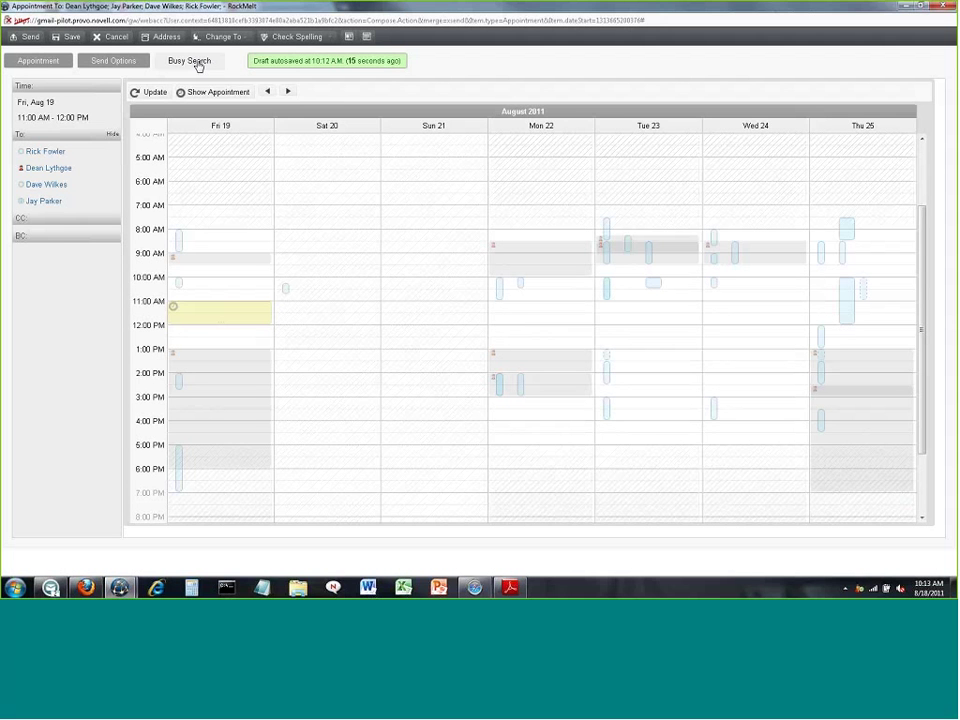
Drag the appointment to Tue 23 at 11:00 AM, then advance busy search to Aug 26–Sep 1.
left_click(519, 310)
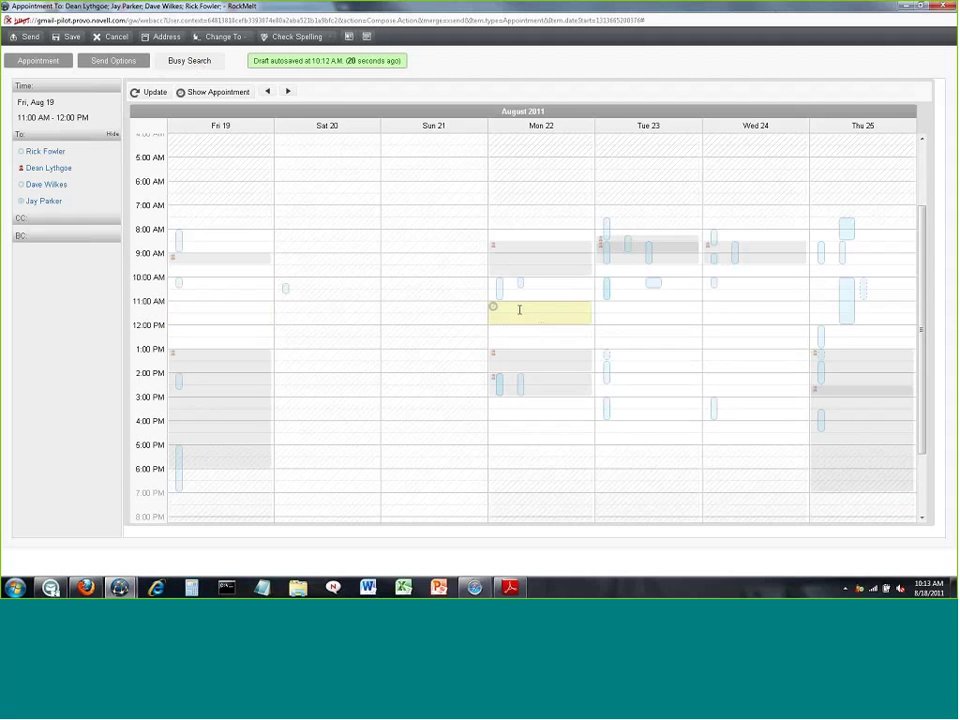
left_click_drag(519, 310, 524, 287)
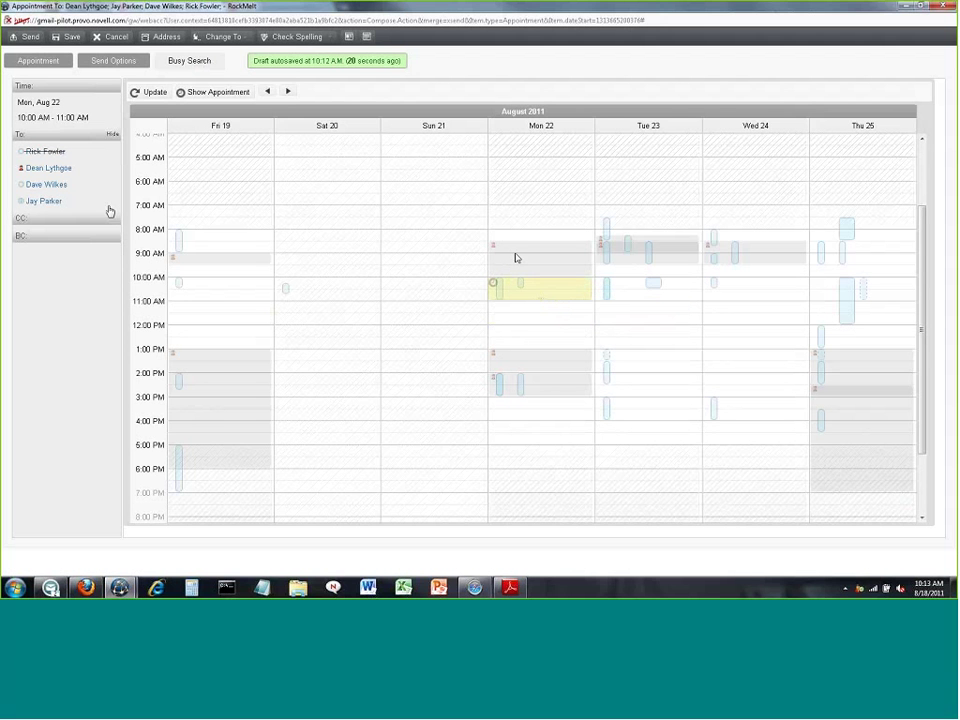
left_click(46, 184)
left_click_drag(533, 287, 640, 286)
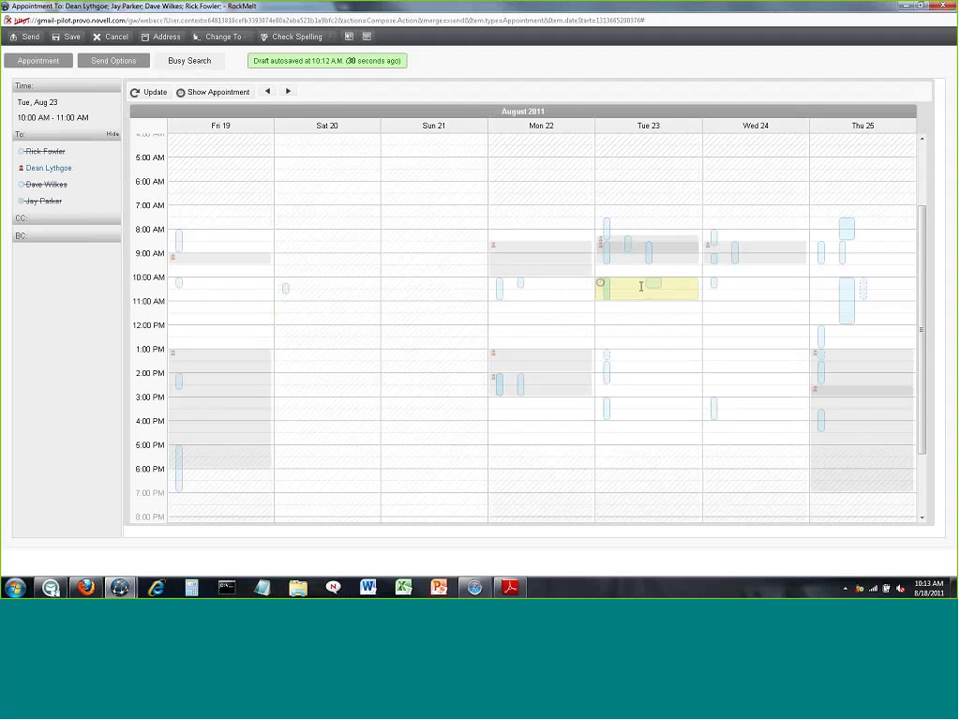
left_click_drag(641, 286, 634, 312)
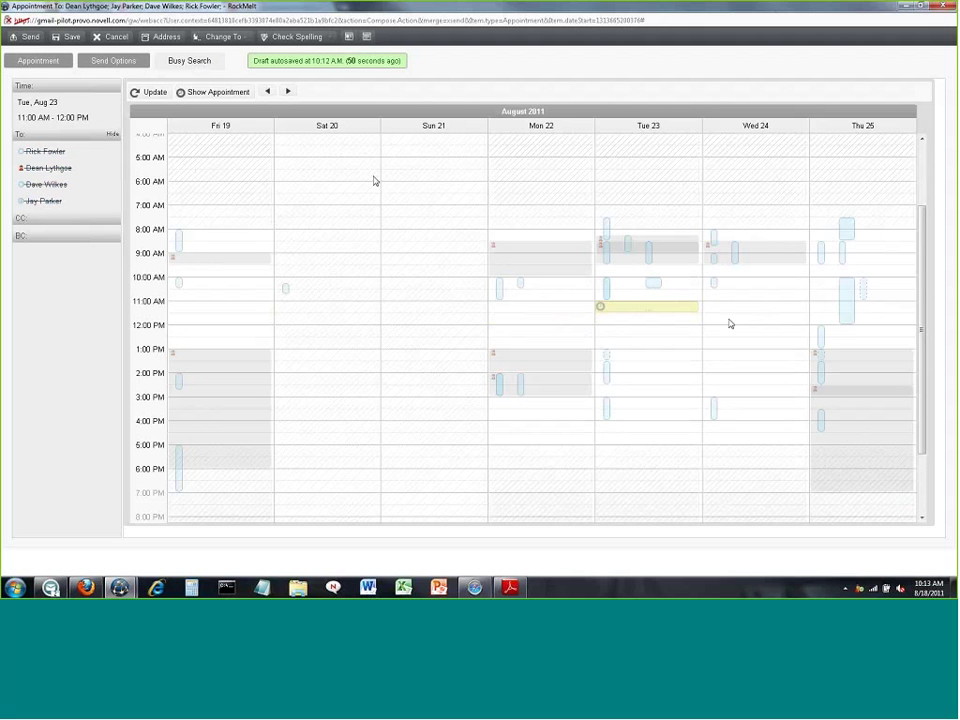
left_click(288, 92)
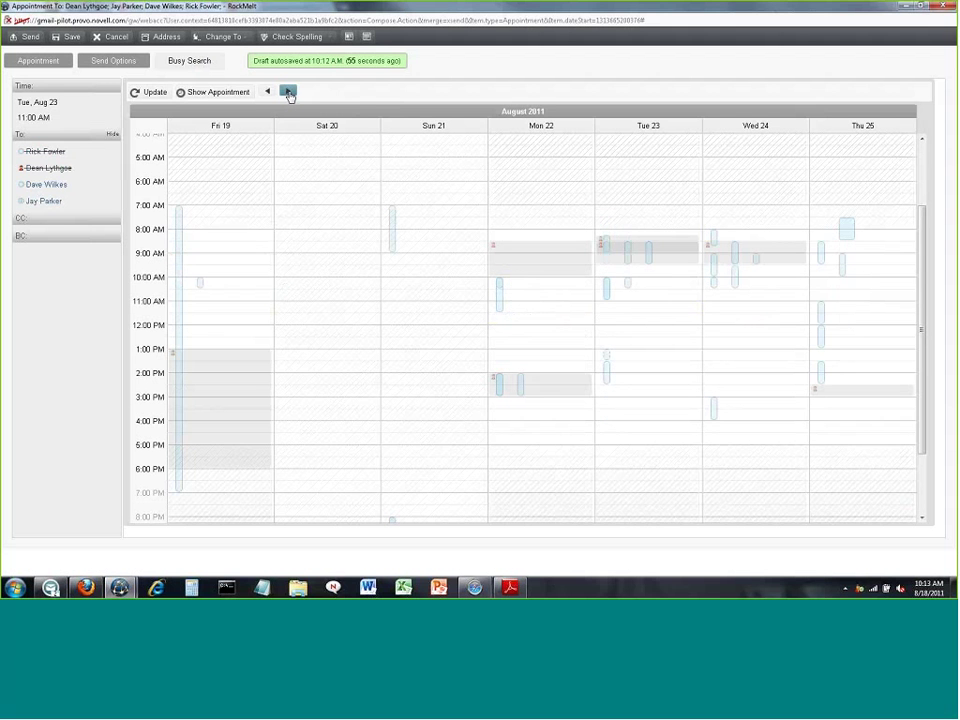
left_click(288, 92)
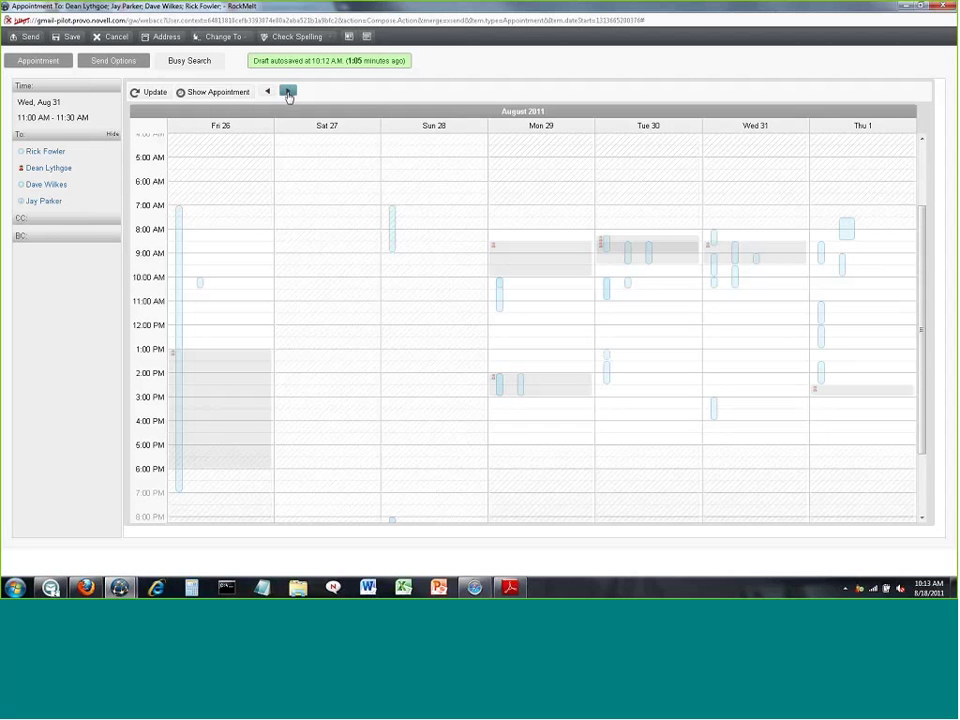
Propose Mon Aug 29, 12:00–12:30 PM and highlight two attendees' busy times.
left_click(514, 332)
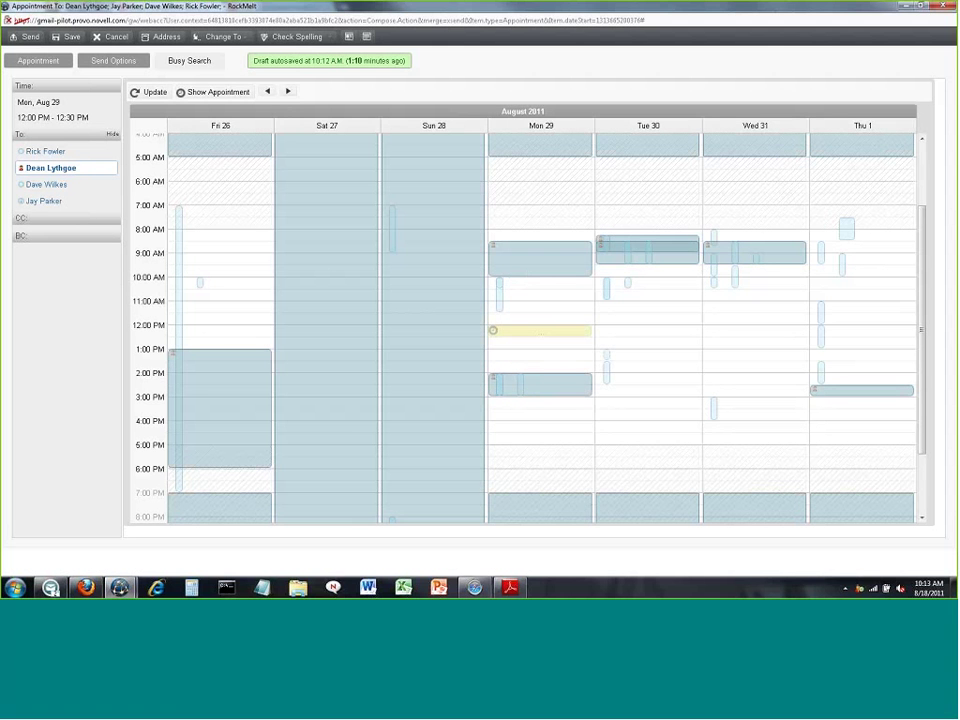
left_click(58, 186)
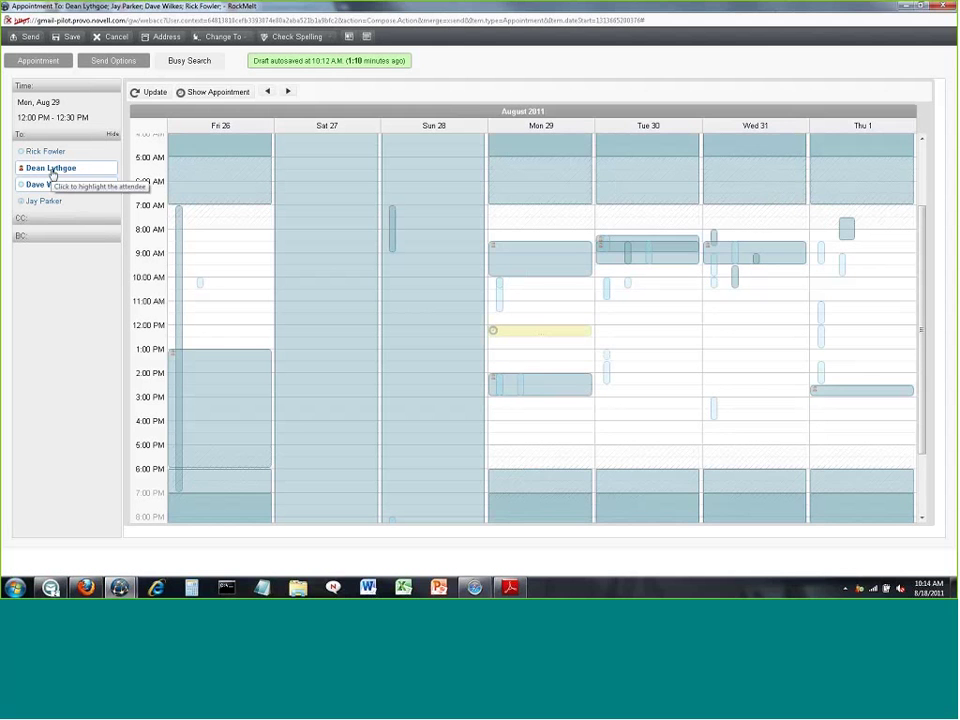
left_click(53, 170)
left_click(53, 155)
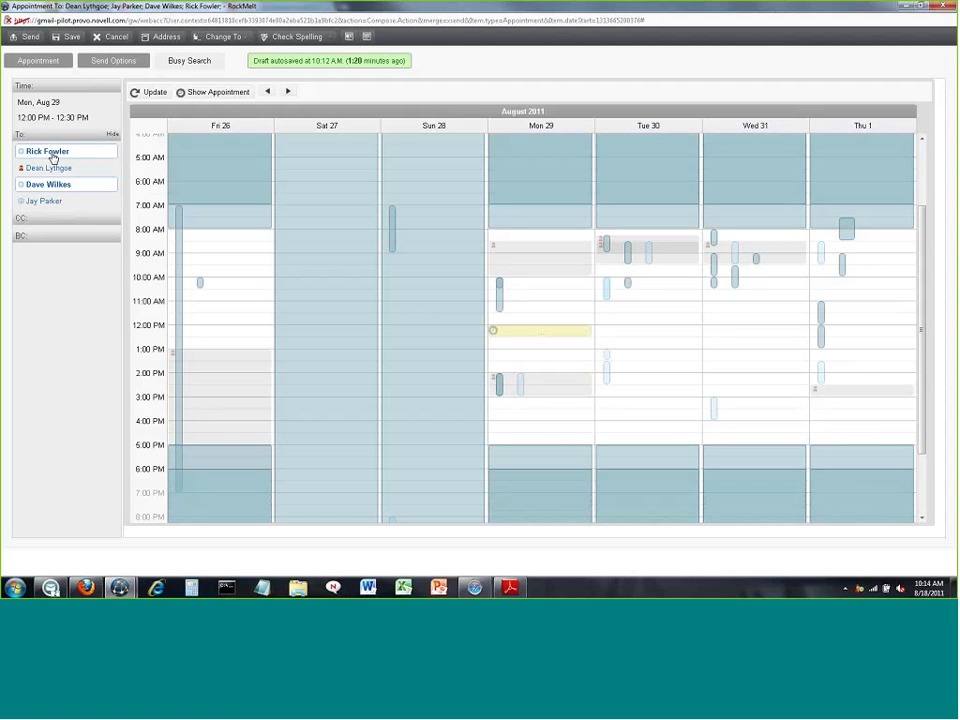
left_click(45, 203)
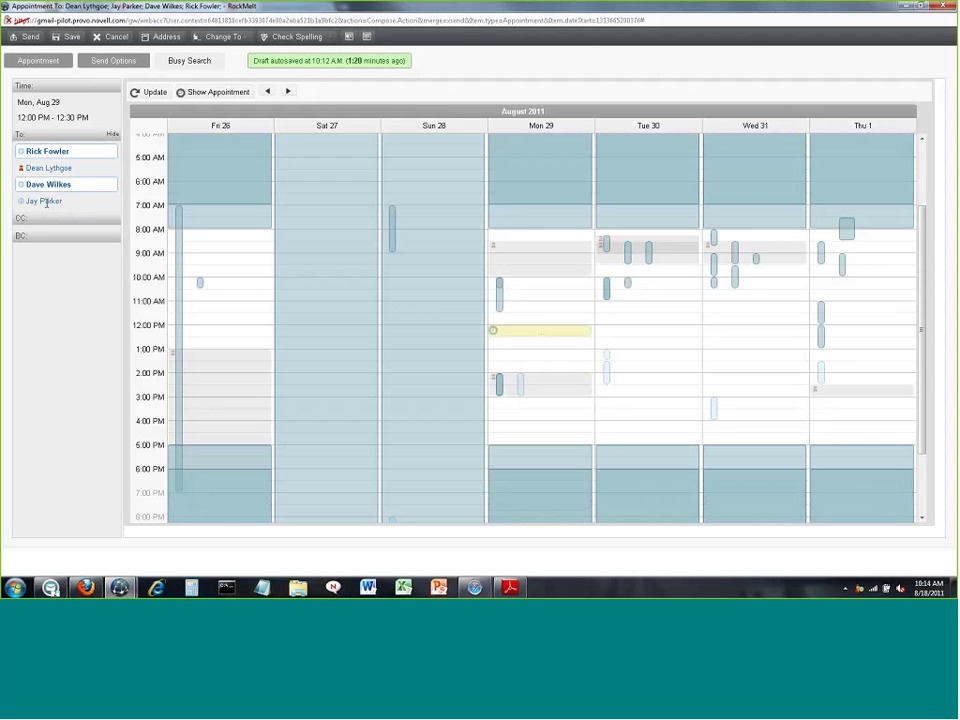
left_click(47, 186)
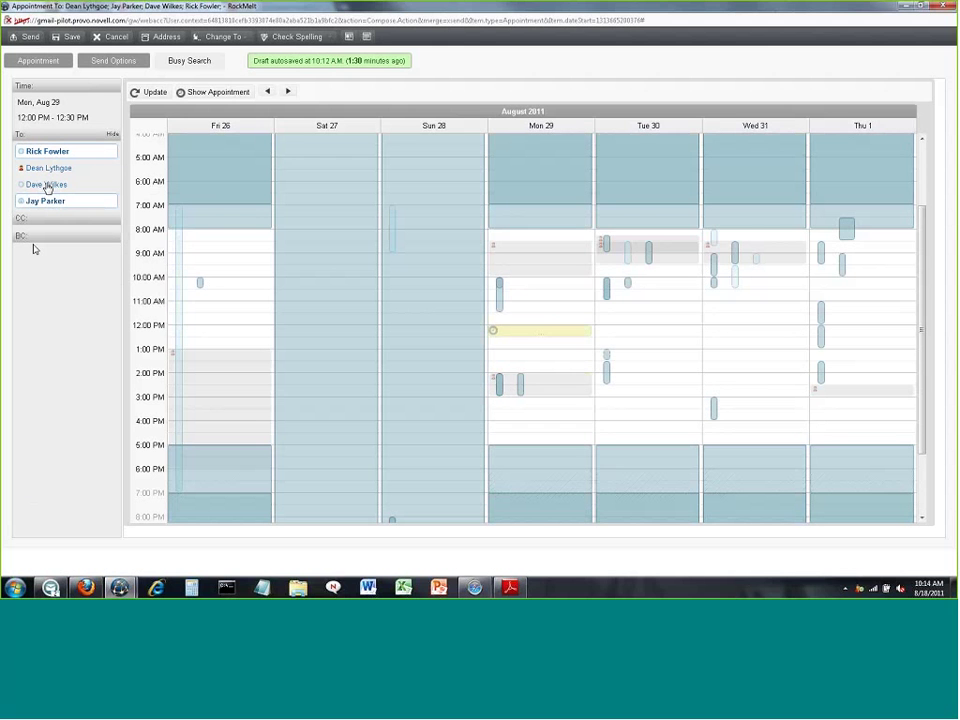
left_click_drag(545, 331, 84, 577)
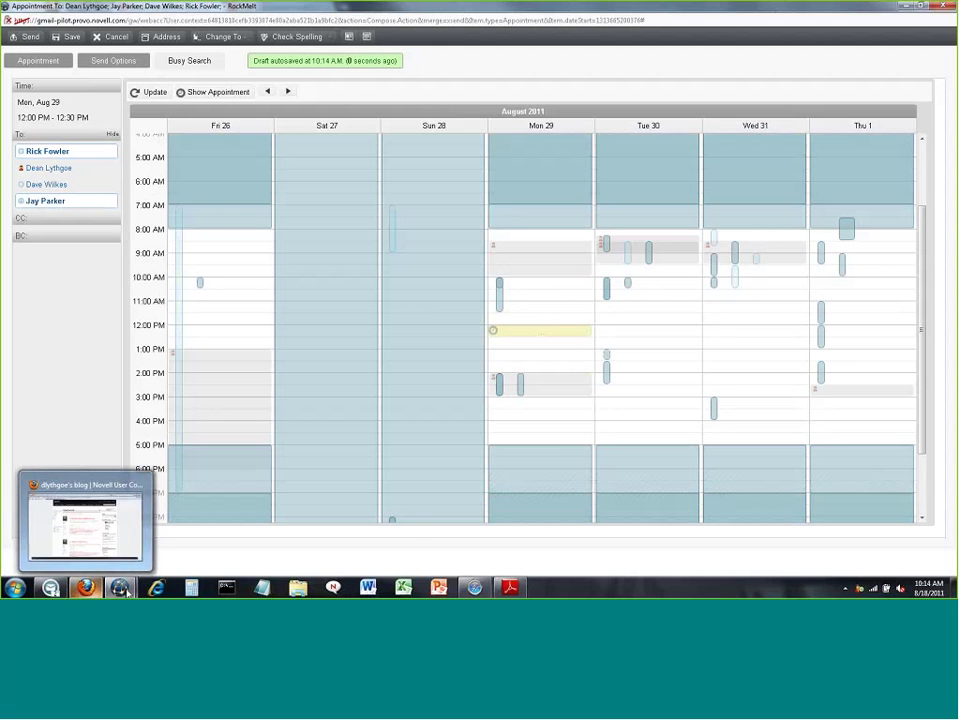
mouse_move(476, 588)
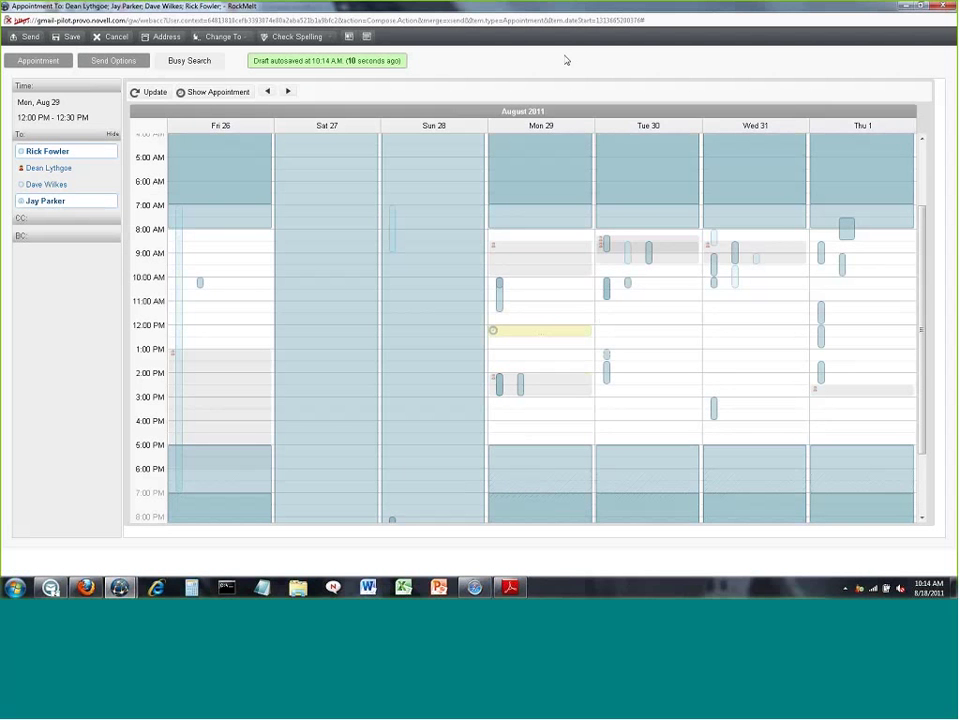
Close the appointment draft and leave the page without saving.
left_click(946, 7)
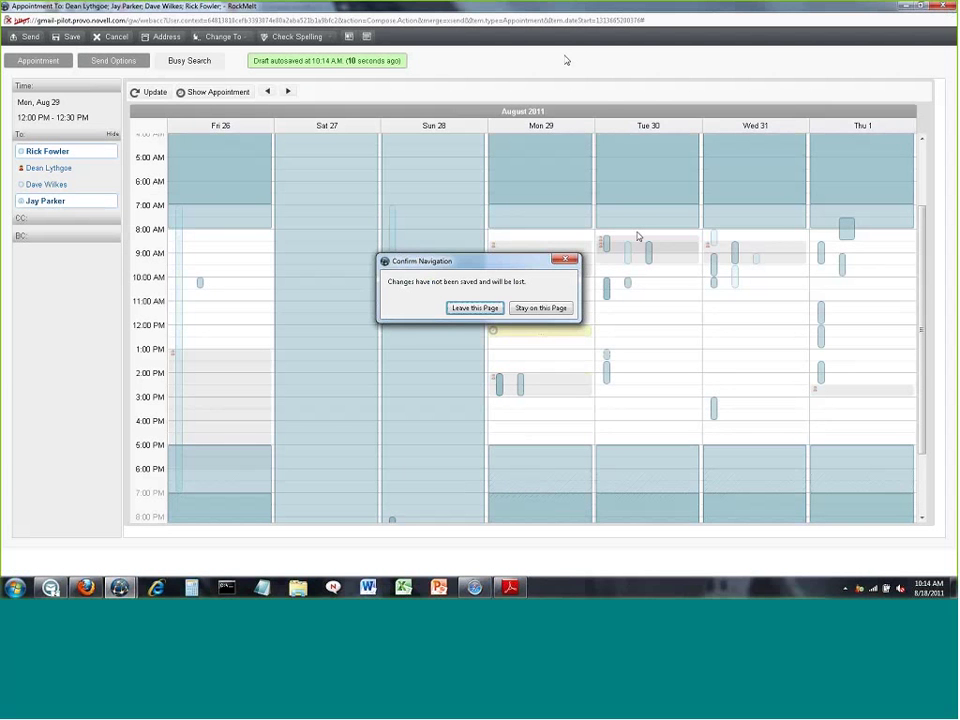
left_click(474, 308)
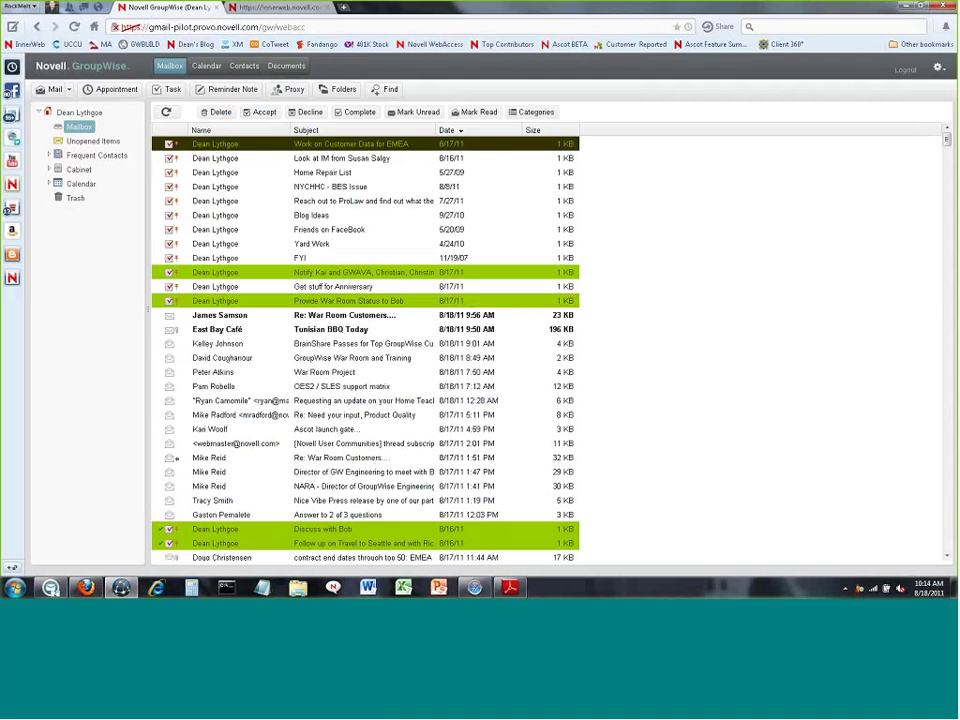
Sort messages by size, date and subject, ending on size ascending, and expand Cabinet and Family & Friends.
left_click(558, 132)
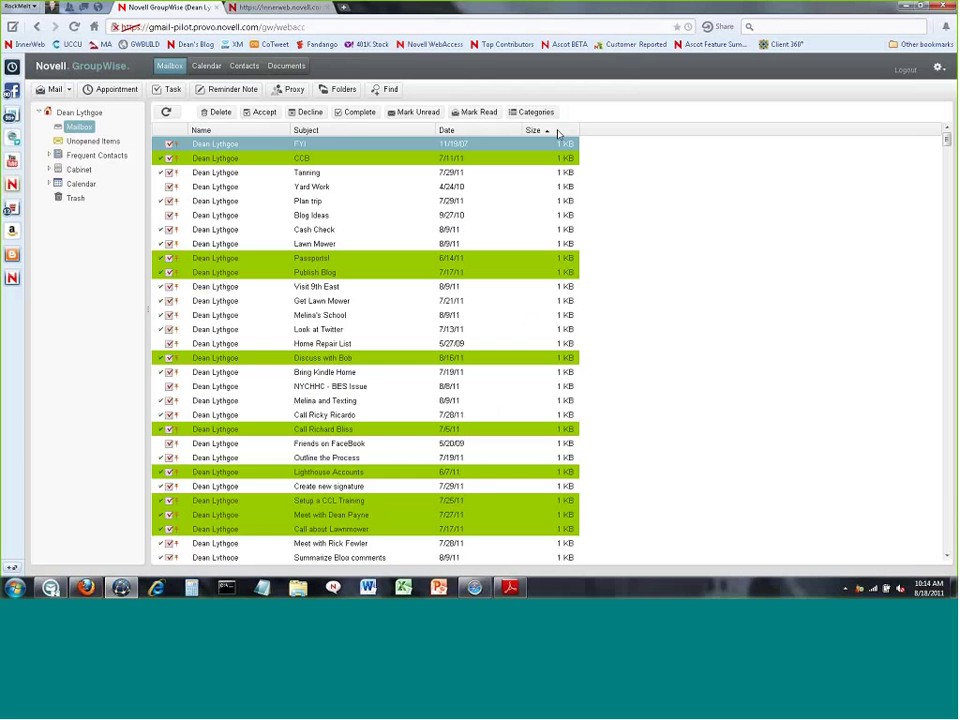
left_click(558, 132)
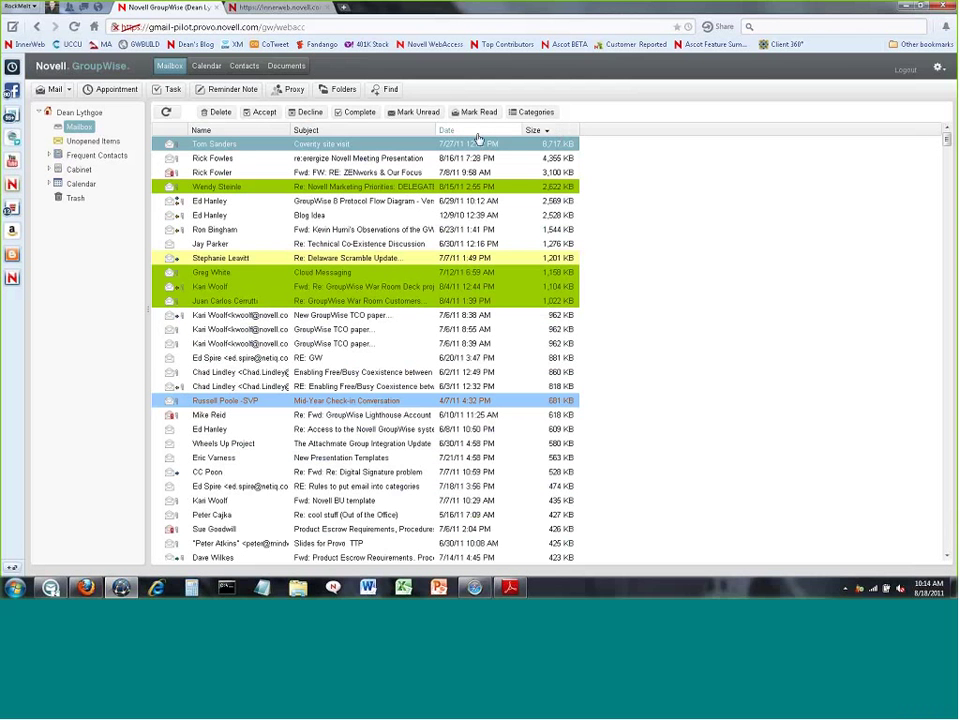
left_click(478, 134)
left_click(477, 136)
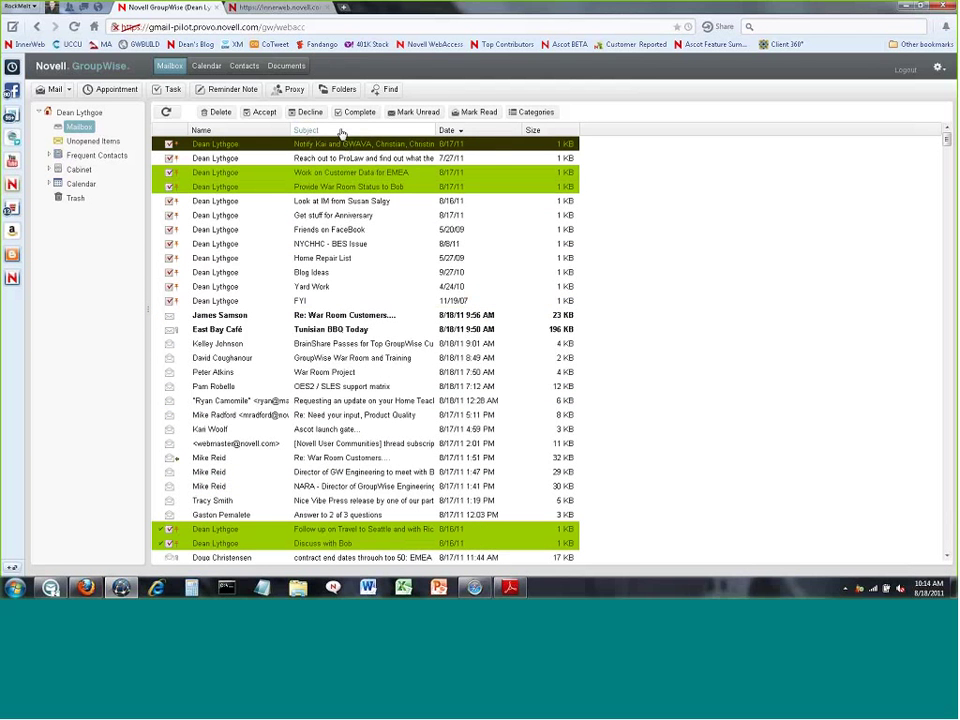
left_click(340, 132)
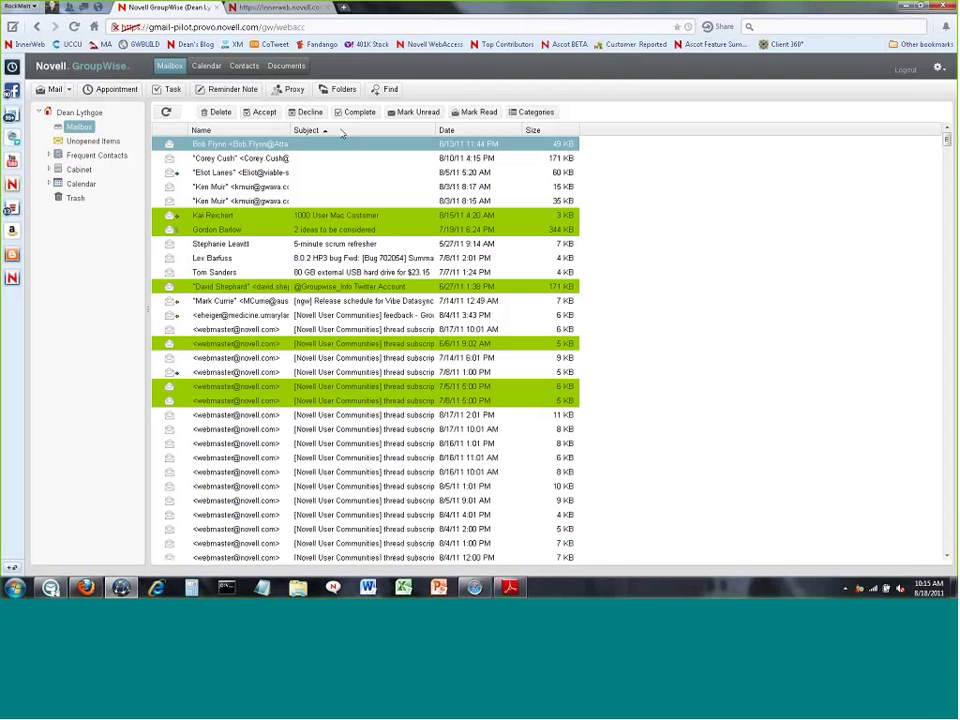
left_click(546, 134)
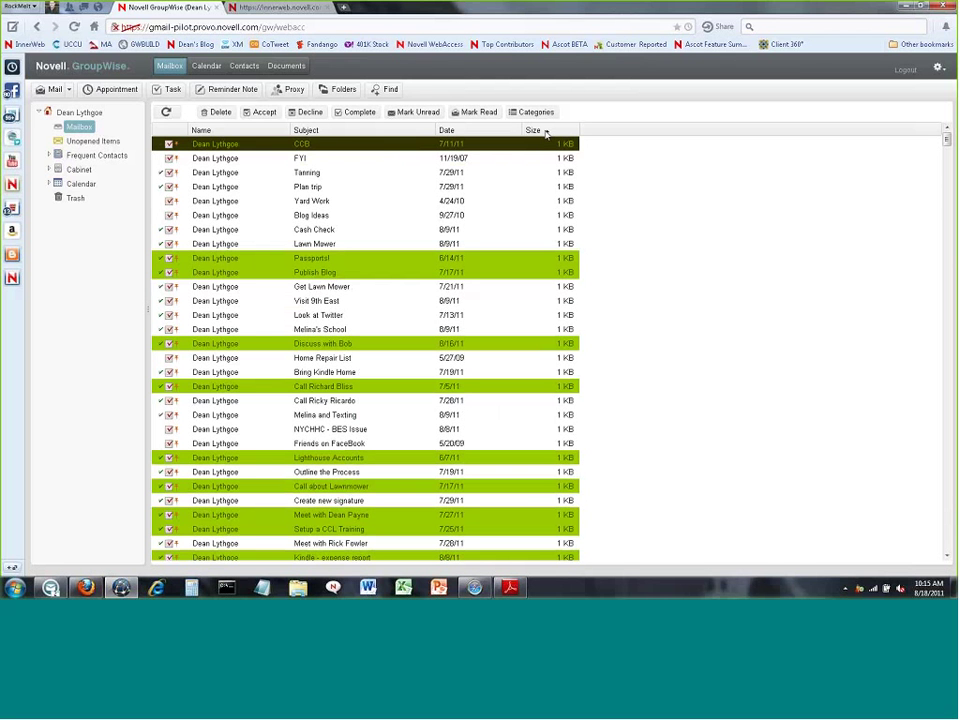
left_click(48, 169)
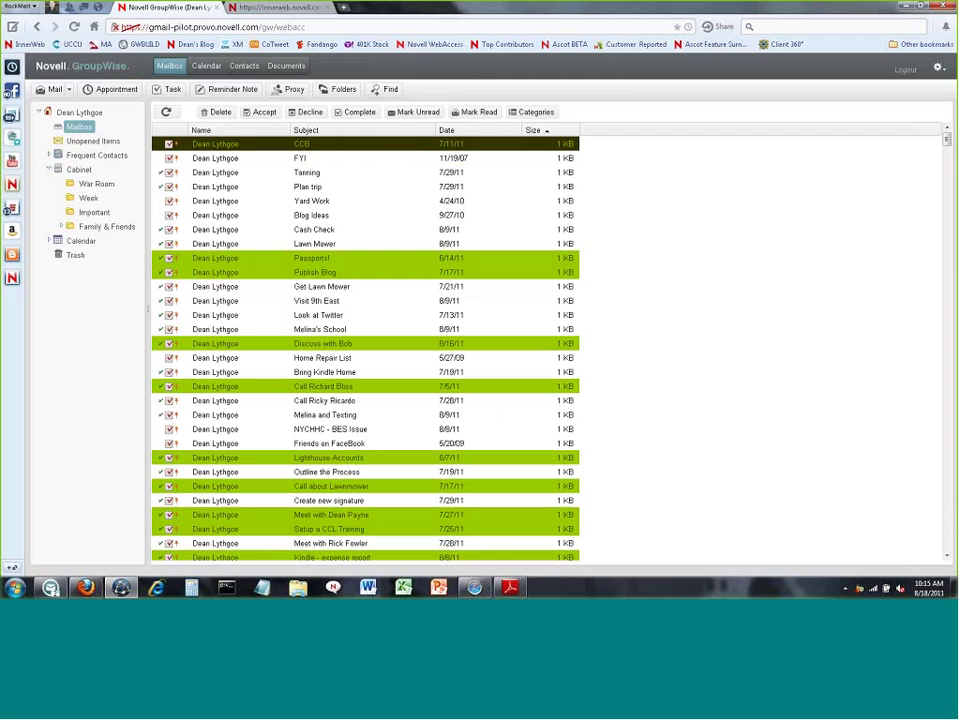
left_click(66, 227)
View the Travel folder sorted largest first by size, then return to the main Mailbox.
left_click(101, 241)
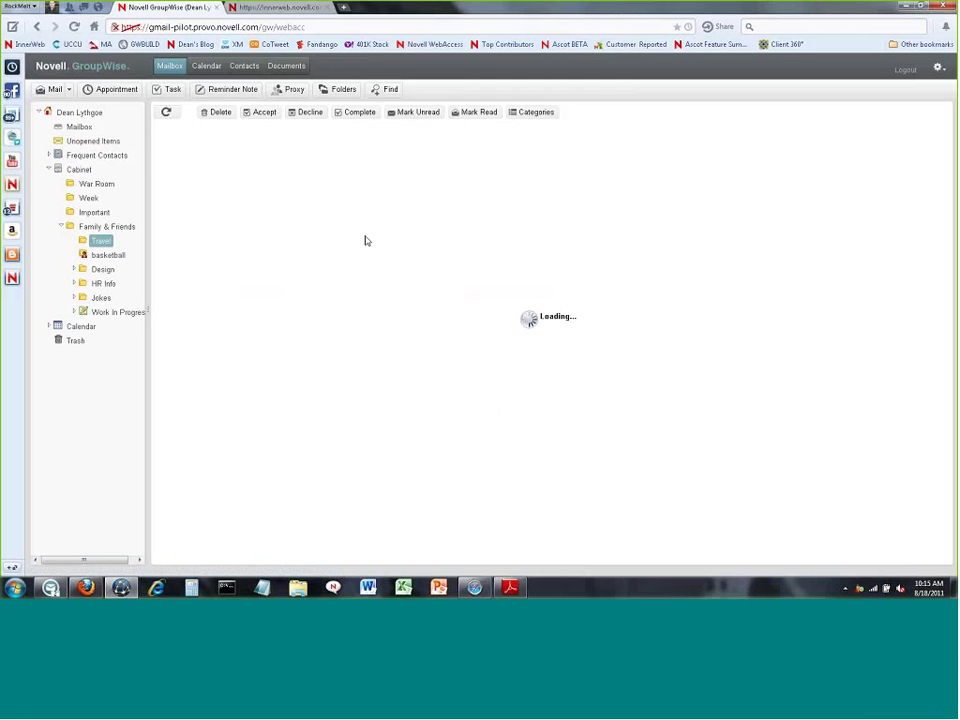
left_click(547, 131)
left_click(547, 131)
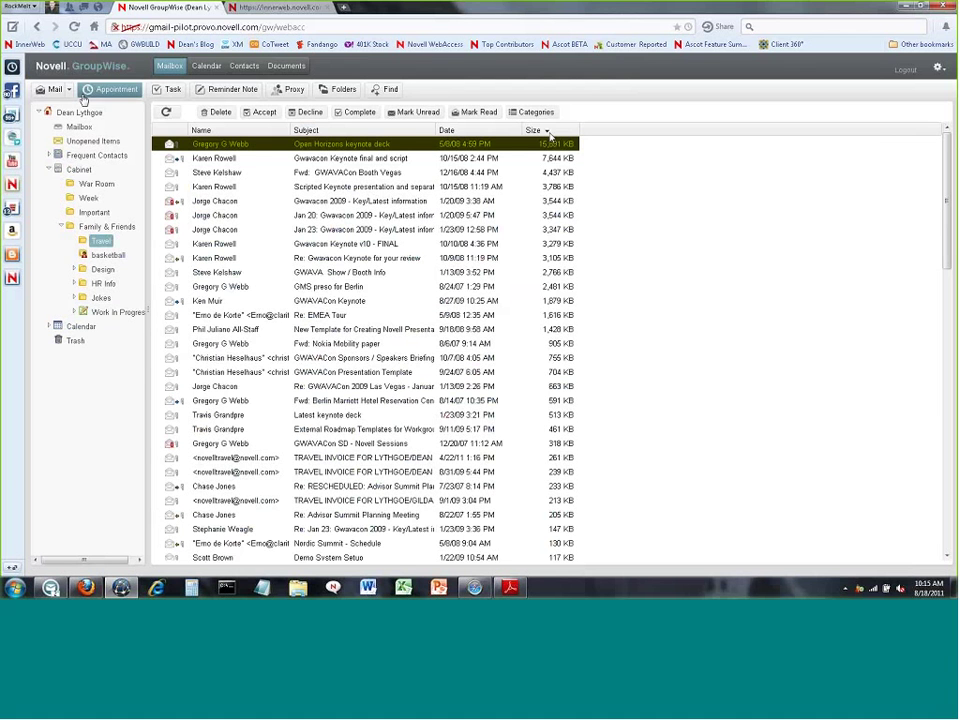
left_click(170, 70)
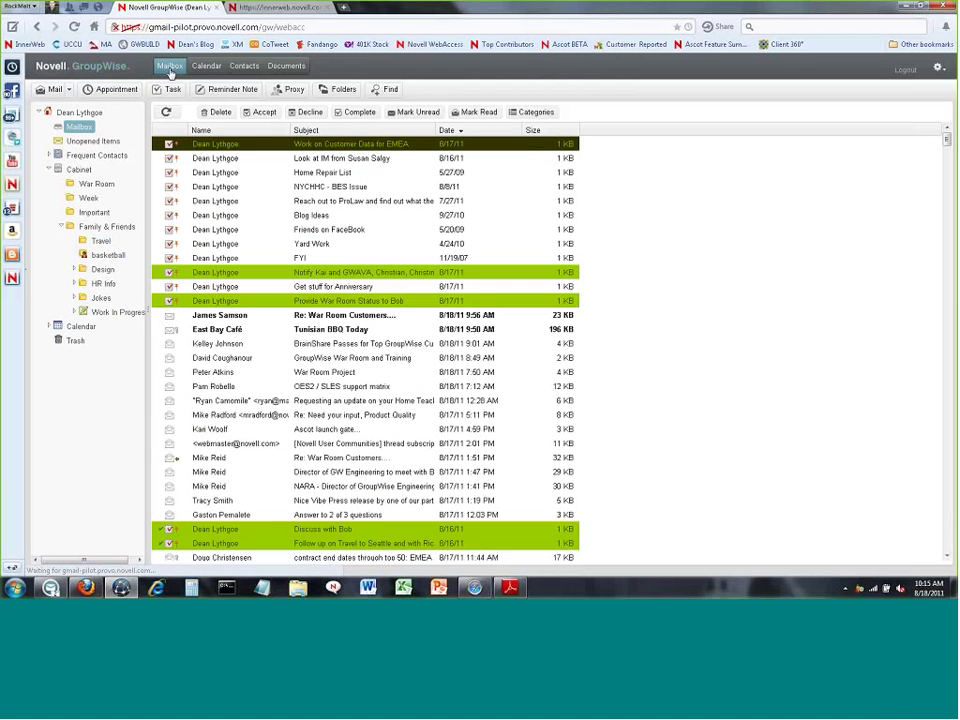